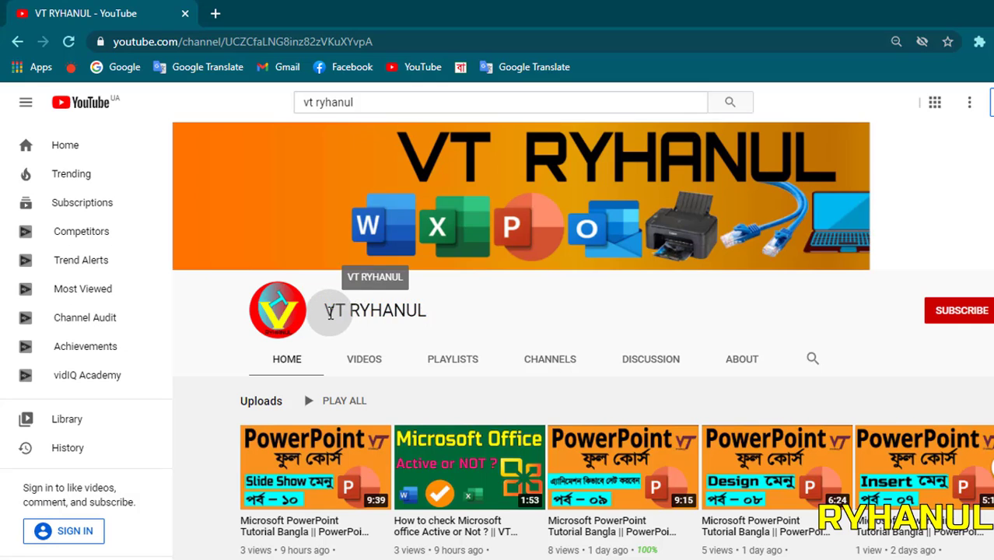
left_click_drag(330, 313, 439, 311)
left_click(489, 317)
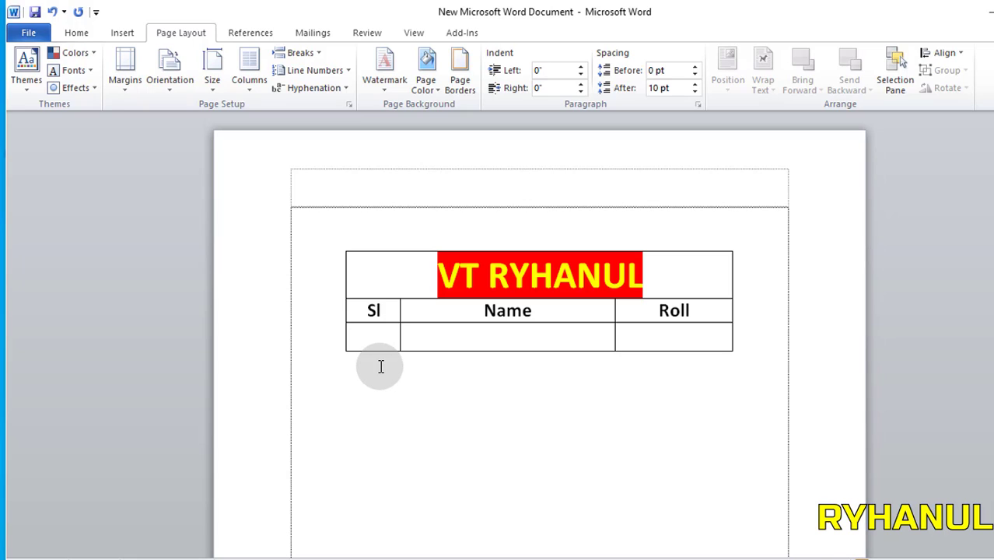
left_click(78, 35)
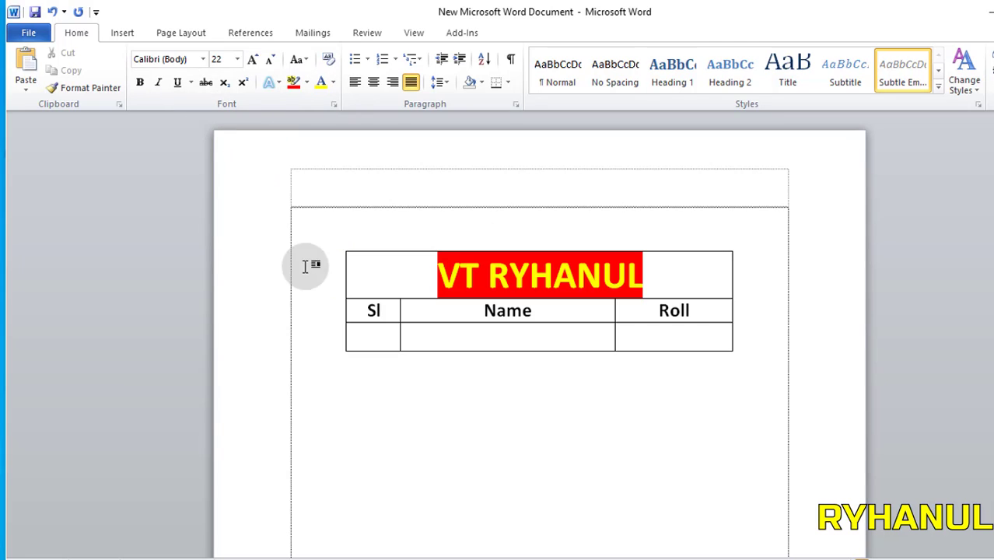
- Open the custom watermark settings for the document and choose a text watermark
left_click(177, 35)
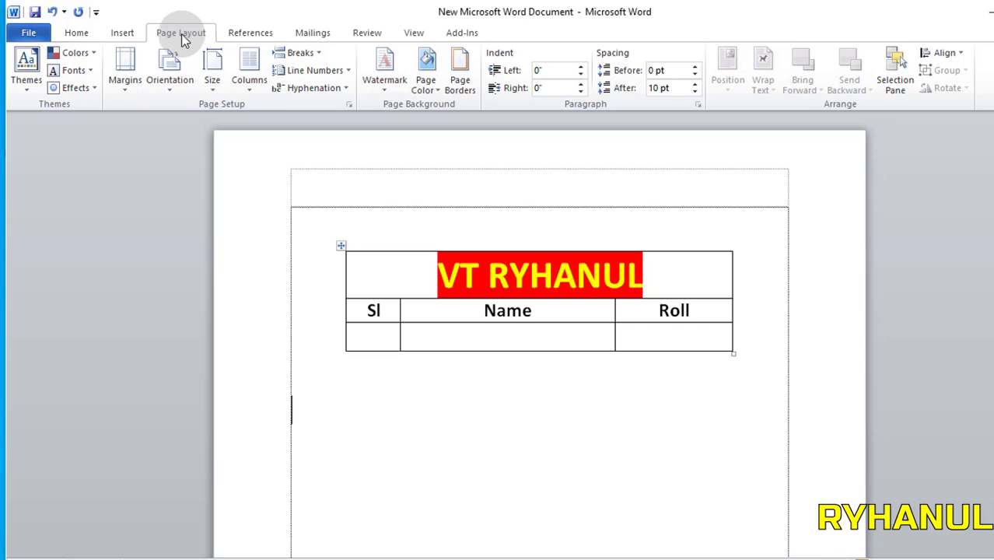
left_click(388, 88)
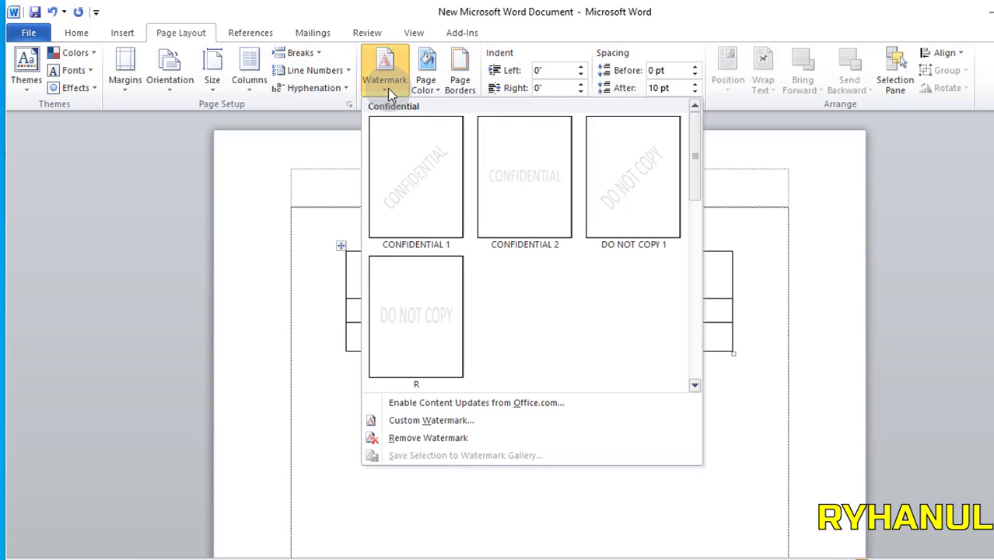
left_click(505, 175)
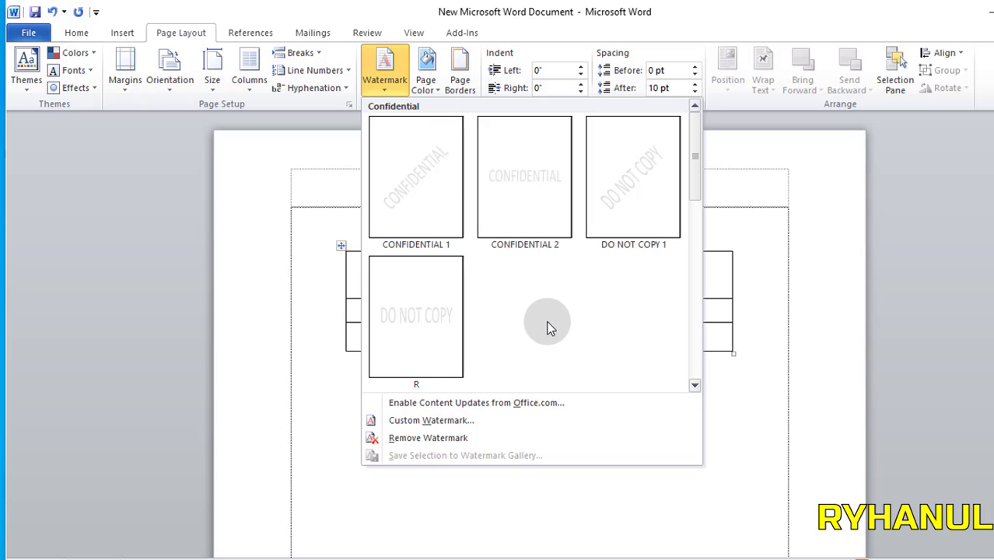
left_click(475, 424)
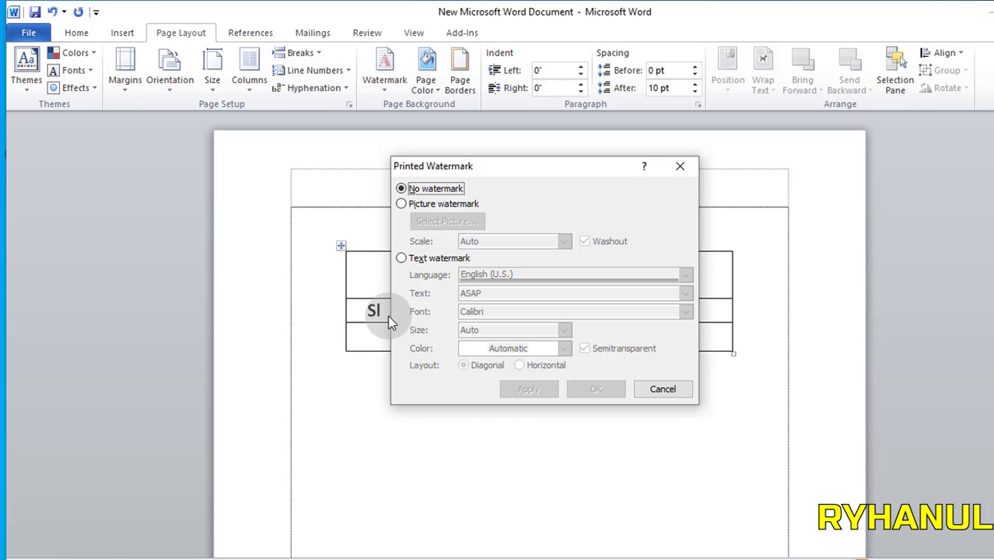
left_click(401, 259)
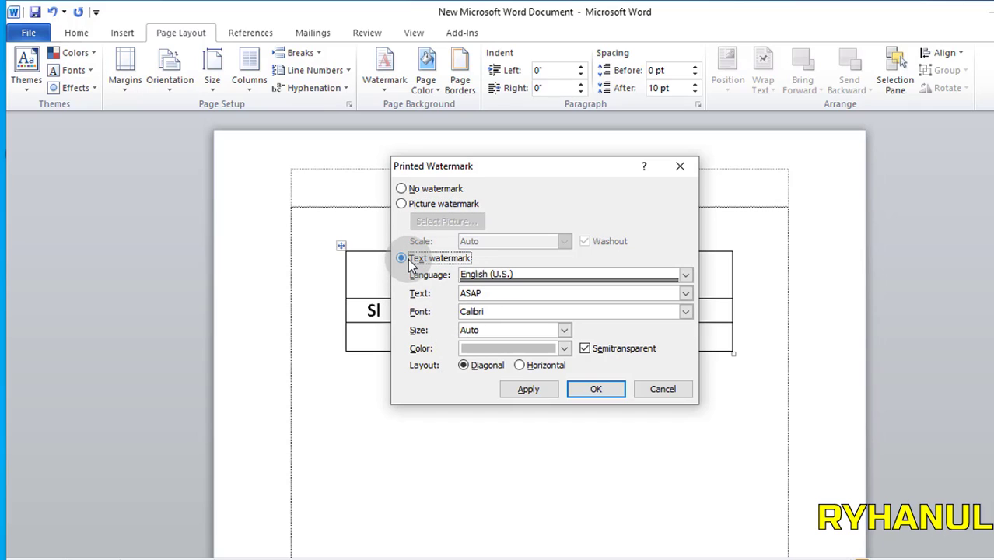
left_click(402, 189)
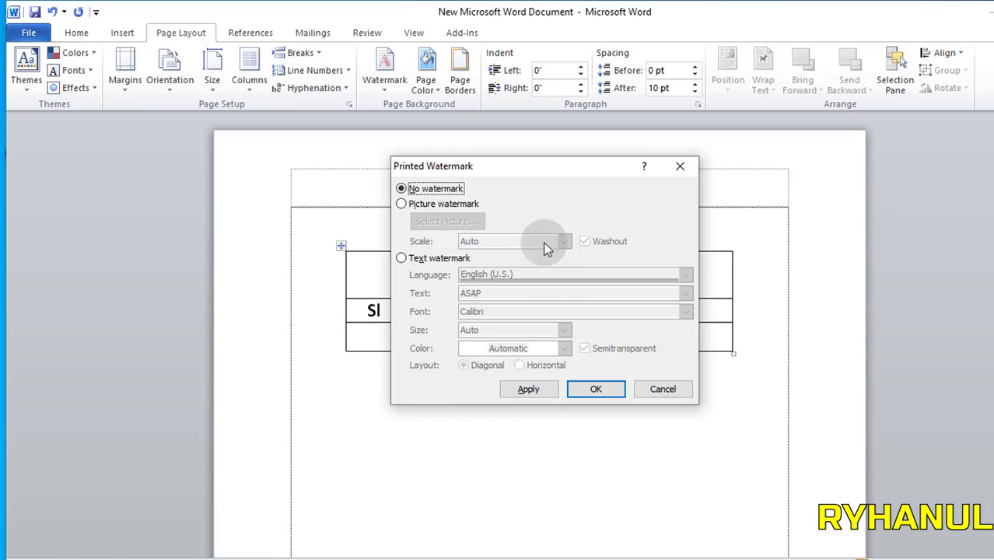
left_click(402, 262)
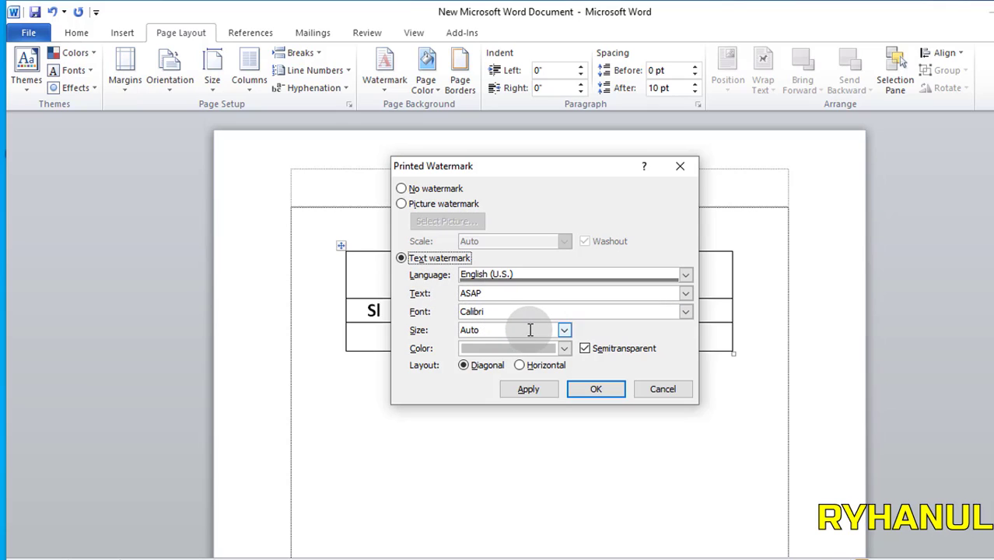
- Set the watermark text to VT RYHANUL, keeping the Calibri font, Auto size and diagonal layout, and apply it
left_click(490, 292)
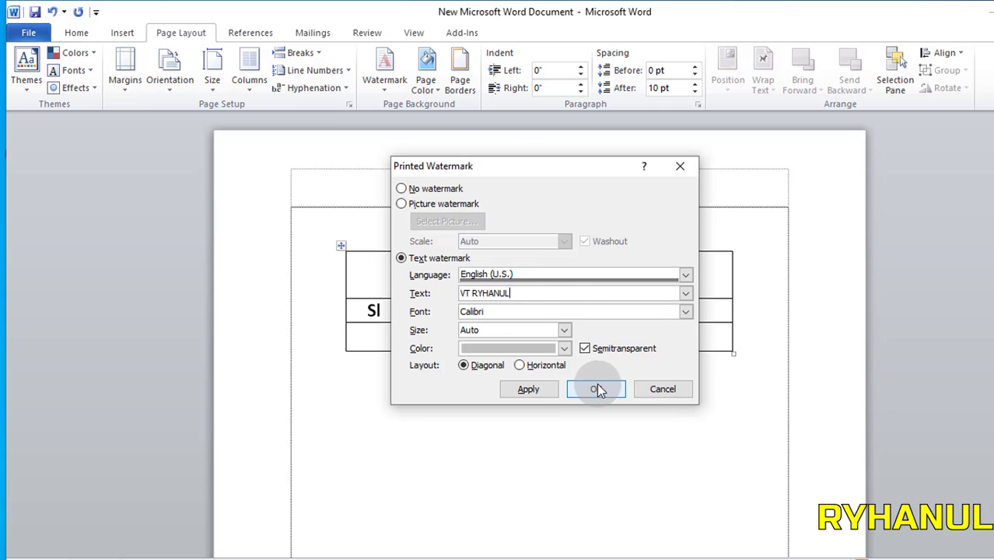
left_click_drag(524, 311, 457, 317)
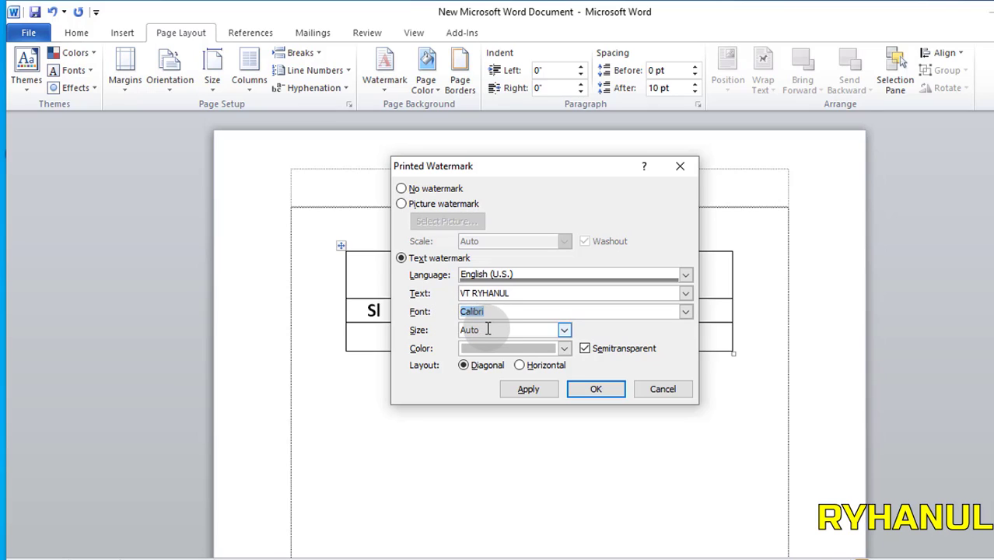
double_click(459, 330)
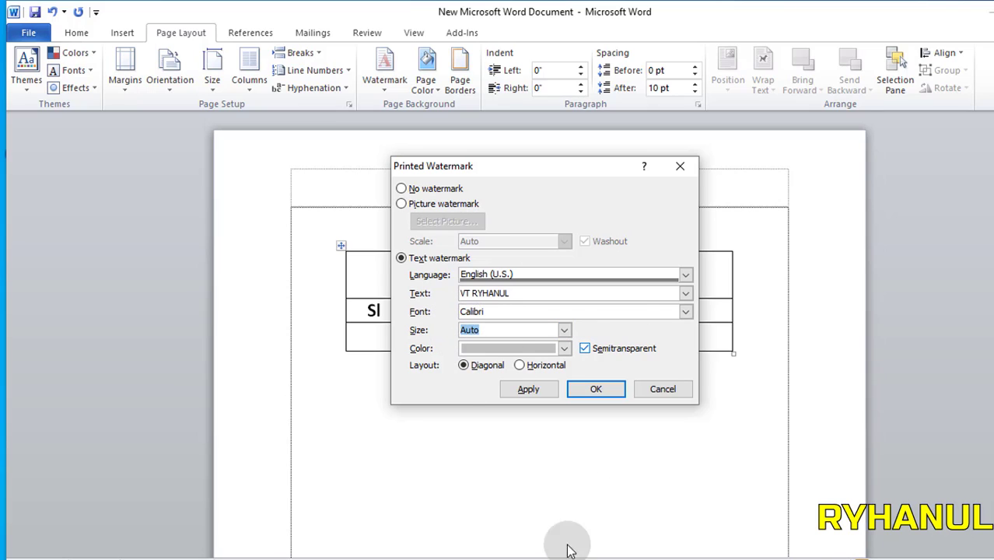
left_click(596, 388)
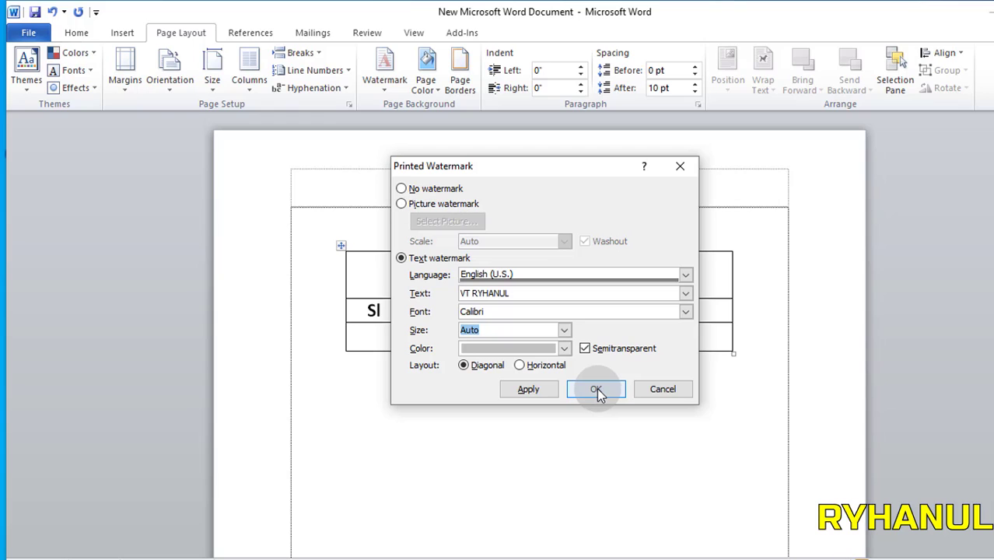
- Examine the text watermark on the page and in the print preview, and return to the document
scroll(596, 395, "down", 3)
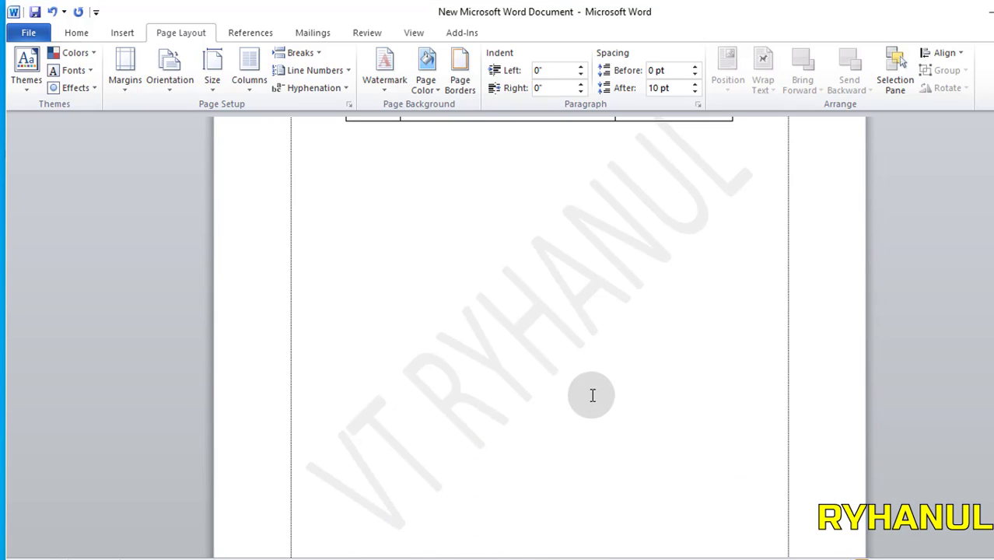
left_click_drag(356, 409, 458, 344)
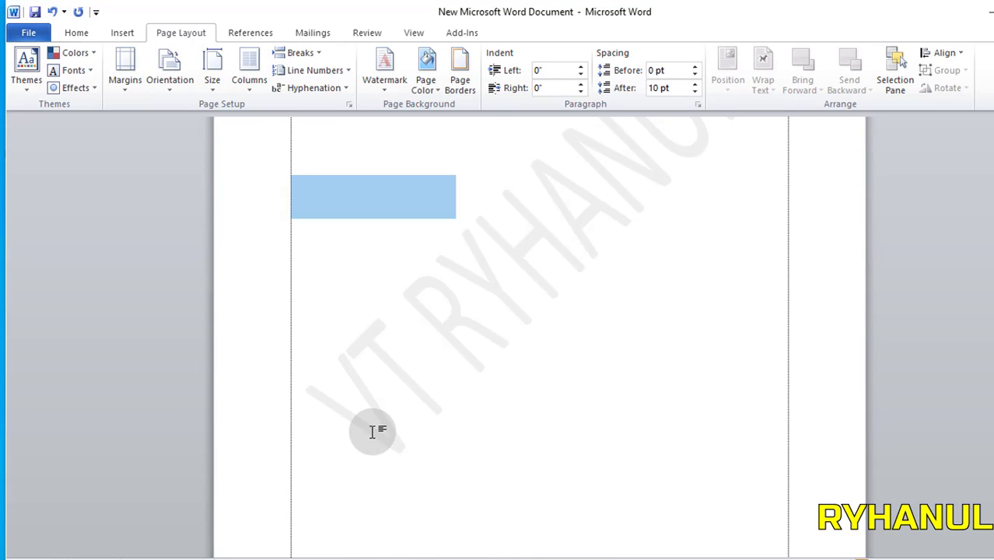
scroll(591, 225, "up", 1)
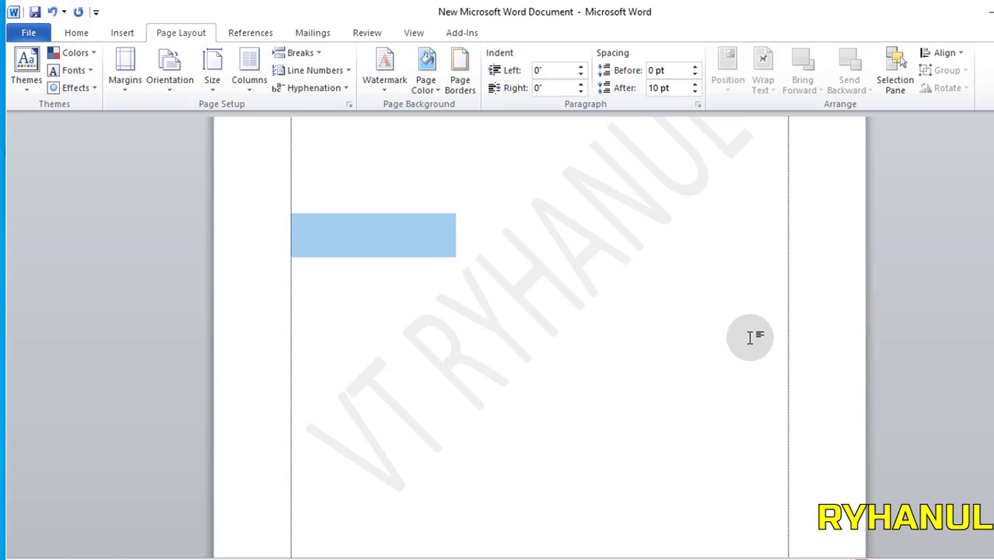
left_click(548, 372)
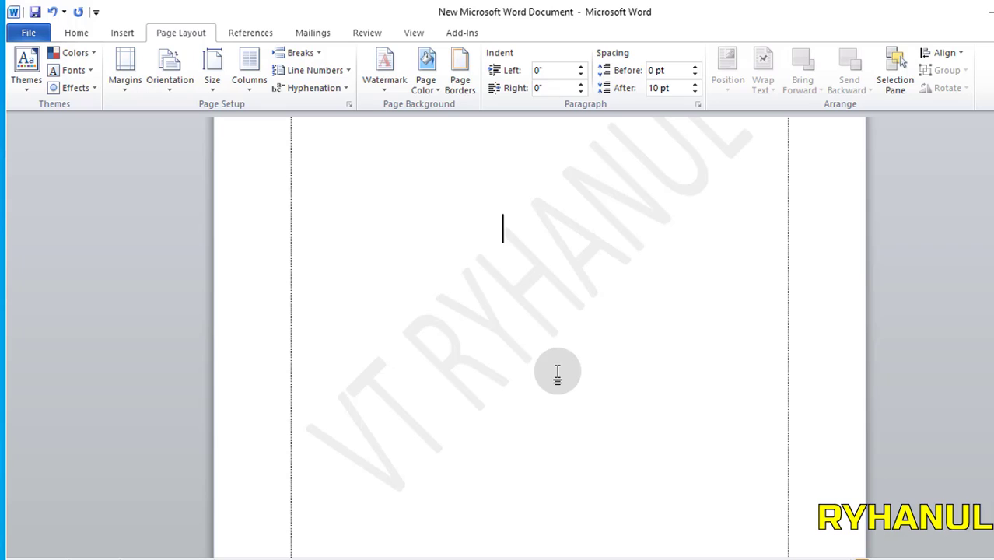
key("ctrl+p")
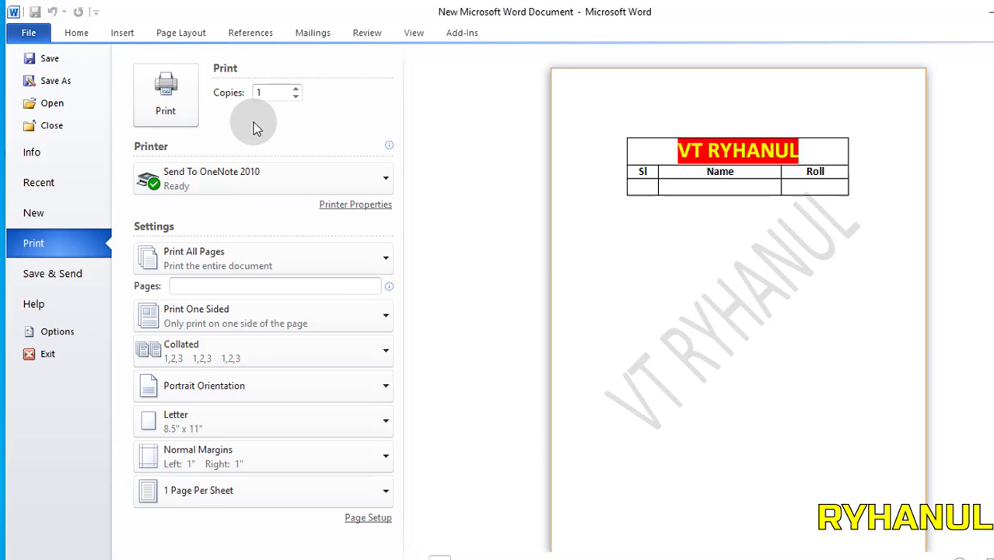
left_click(77, 33)
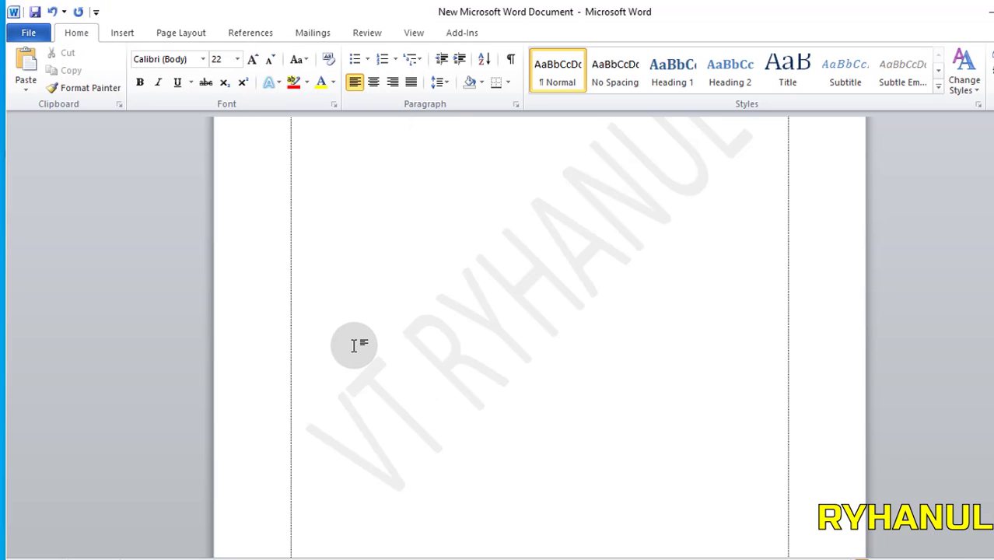
- Enter a test row of G letters and a row of D letters over the watermark, and delete both rows
key("ctrl+l")
type("GGGGGGGGGGGGGGGGGGGGGGGGG")
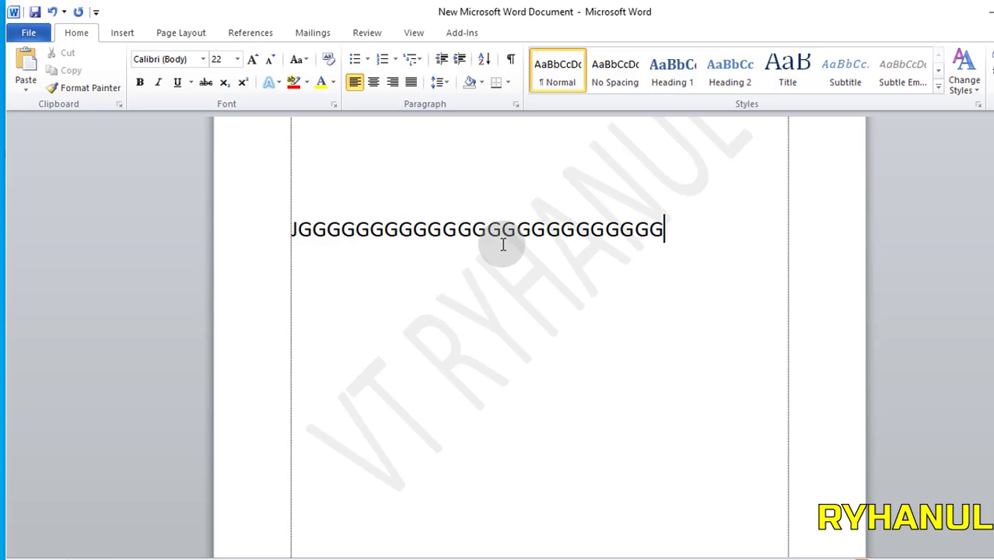
double_click(360, 380)
type("D")
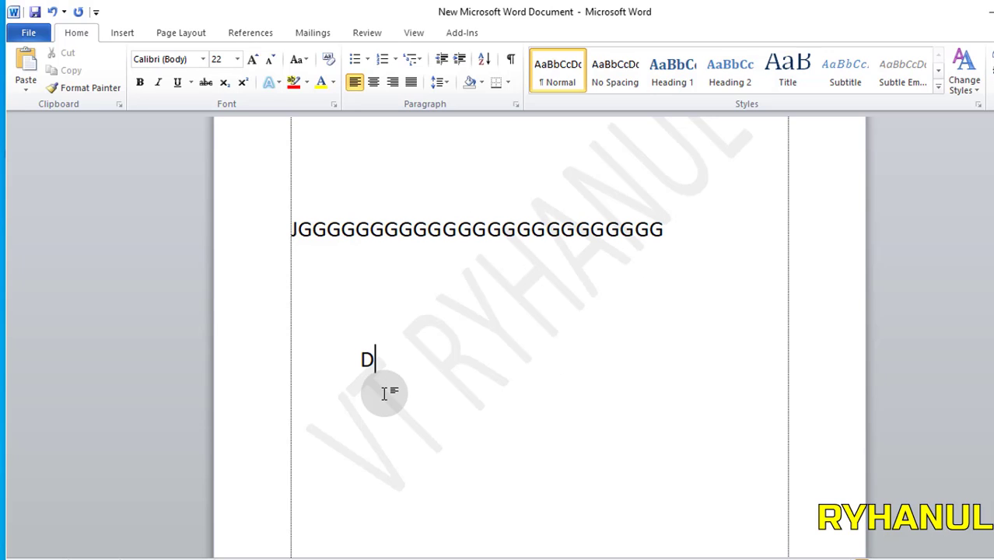
type("DDDDDDDDDDDDDDDDDDDD")
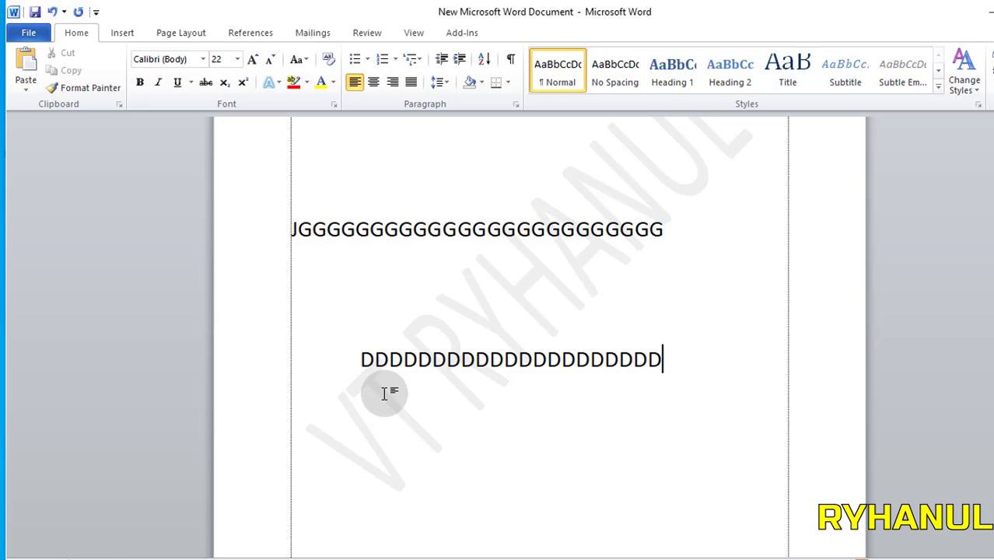
left_click_drag(713, 356, 348, 246)
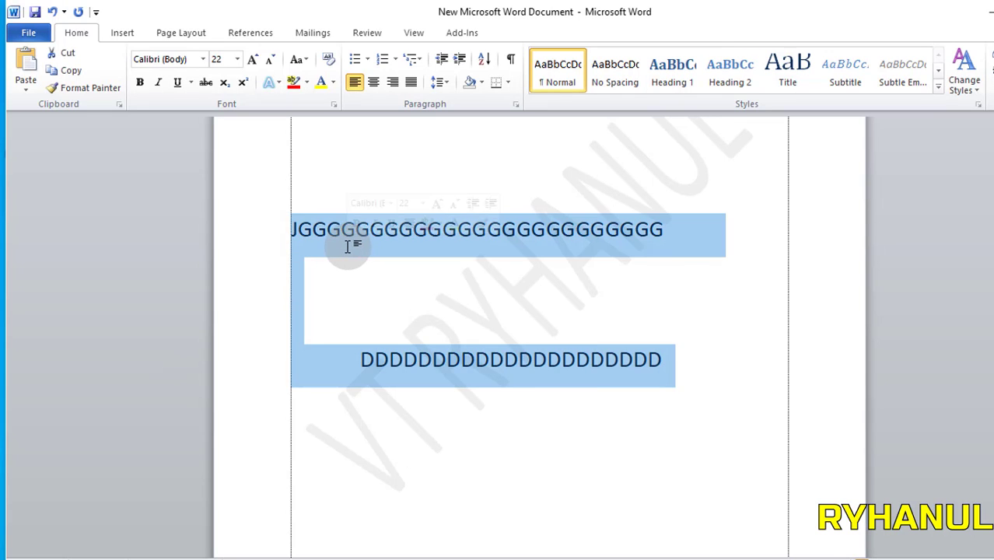
key("Delete")
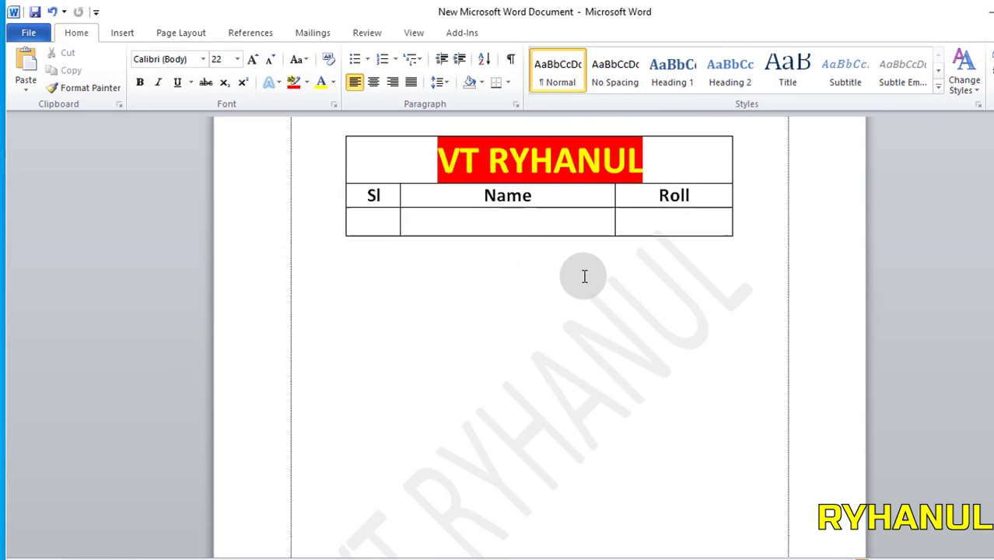
- Remove the VT RYHANUL text watermark from the document
scroll(584, 273, "up", 2)
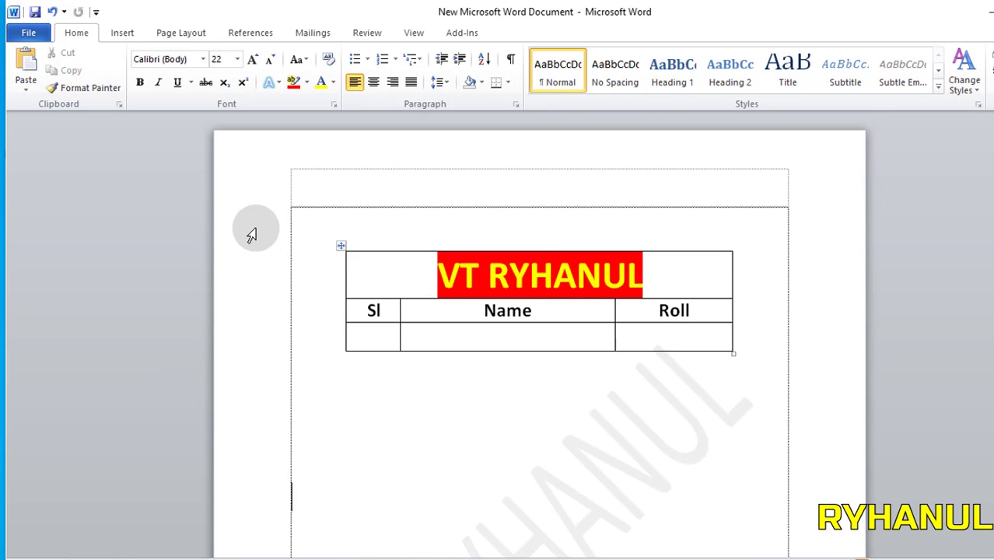
scroll(539, 466, "down", 3)
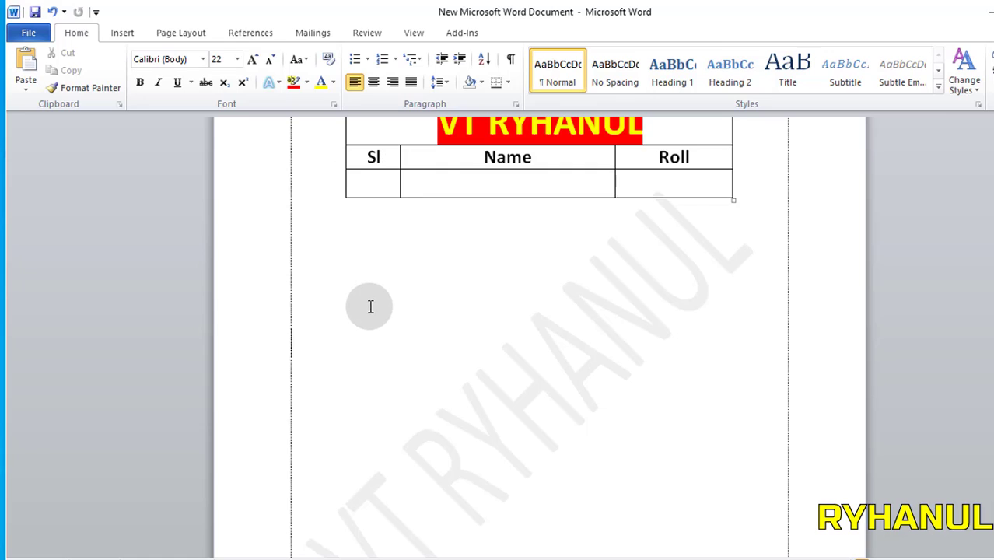
scroll(583, 299, "down", 2)
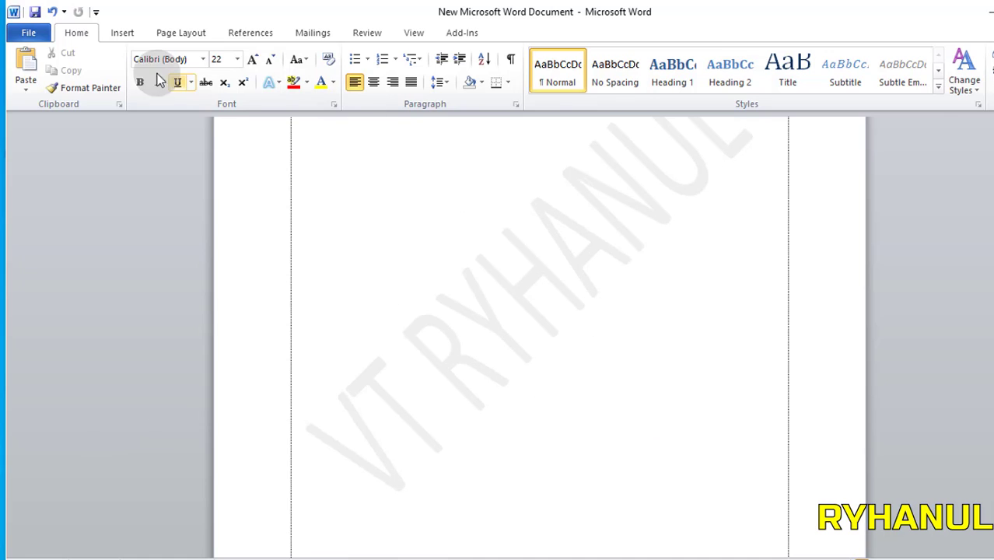
left_click(181, 35)
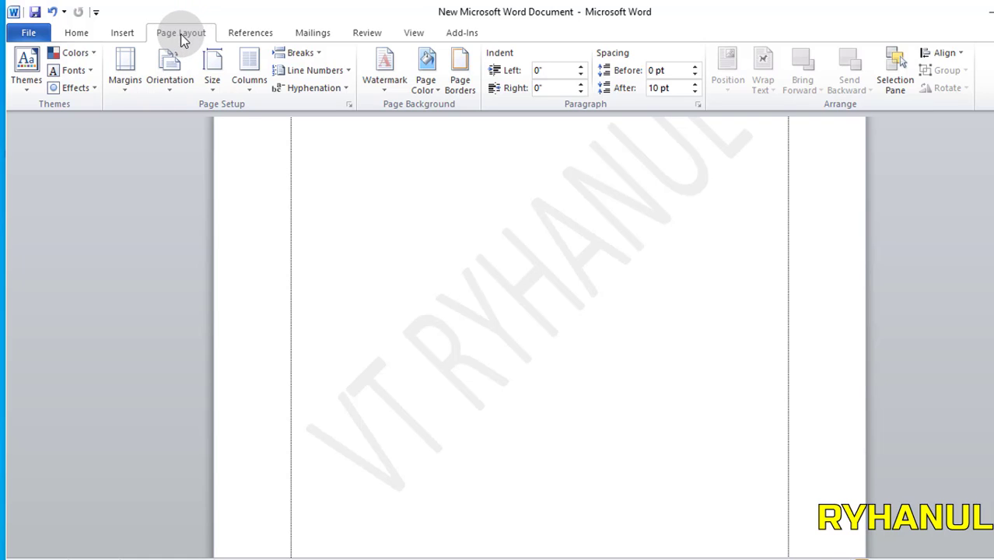
left_click(375, 83)
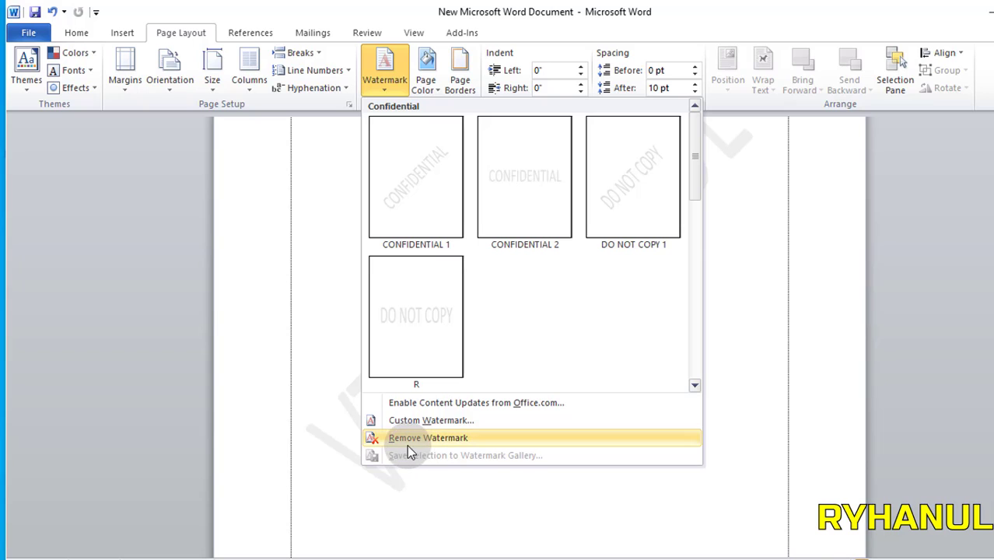
left_click(467, 439)
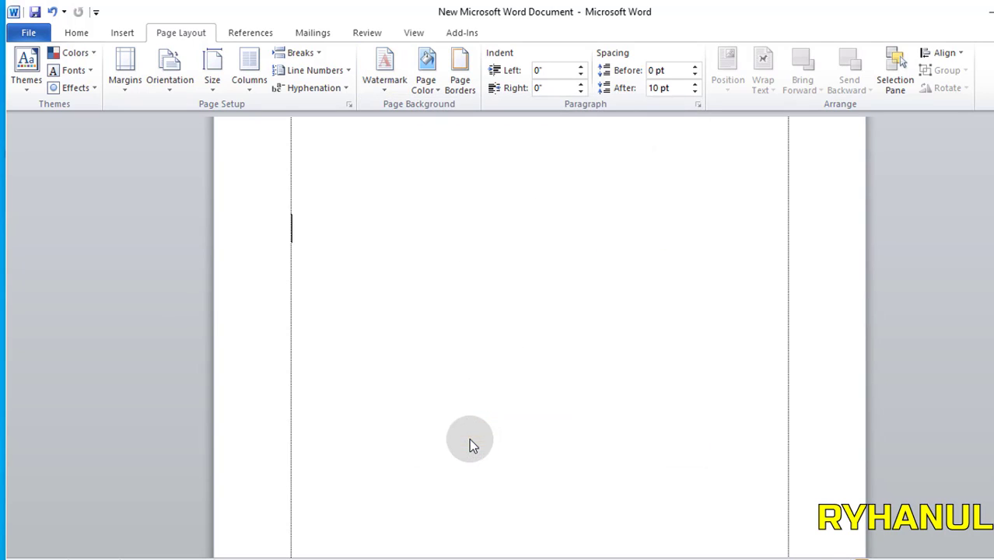
- Start a custom watermark for the document and set its type to Picture watermark
scroll(653, 299, "up", 3)
scroll(660, 315, "down", 4)
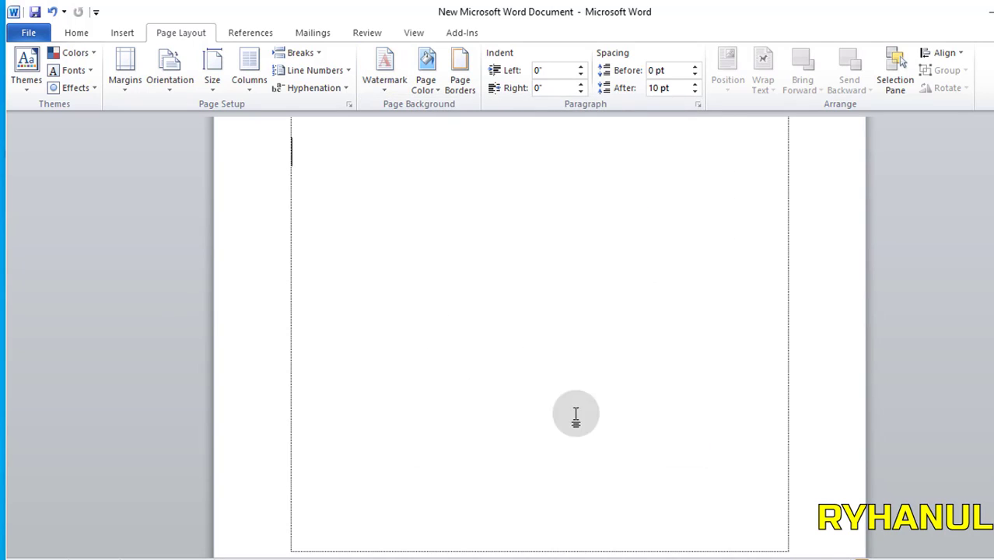
scroll(505, 280, "up", 5)
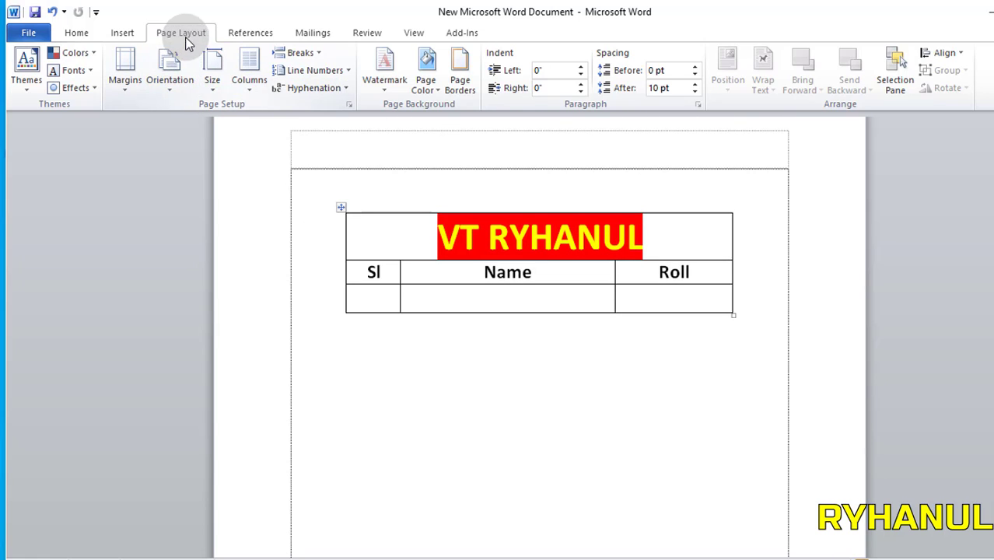
left_click(384, 83)
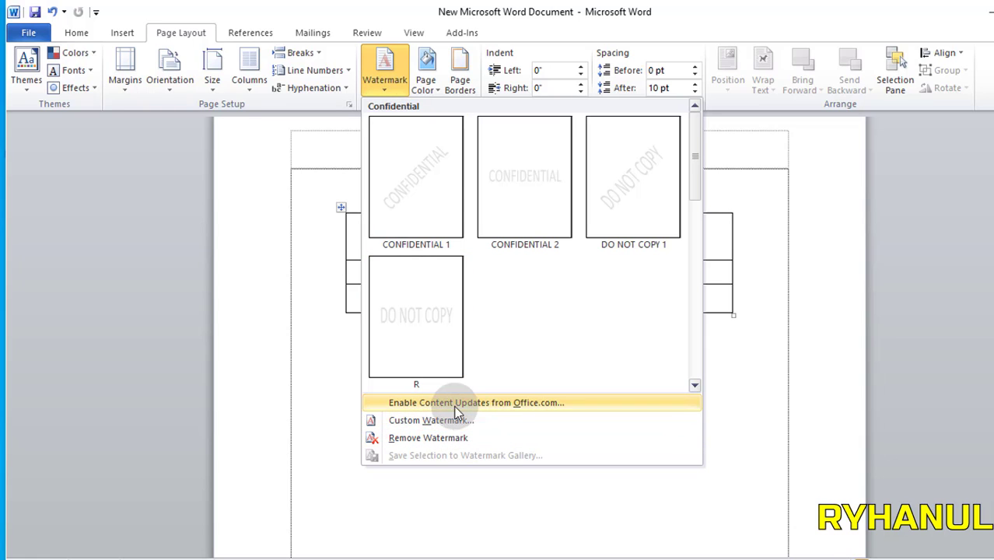
left_click(473, 423)
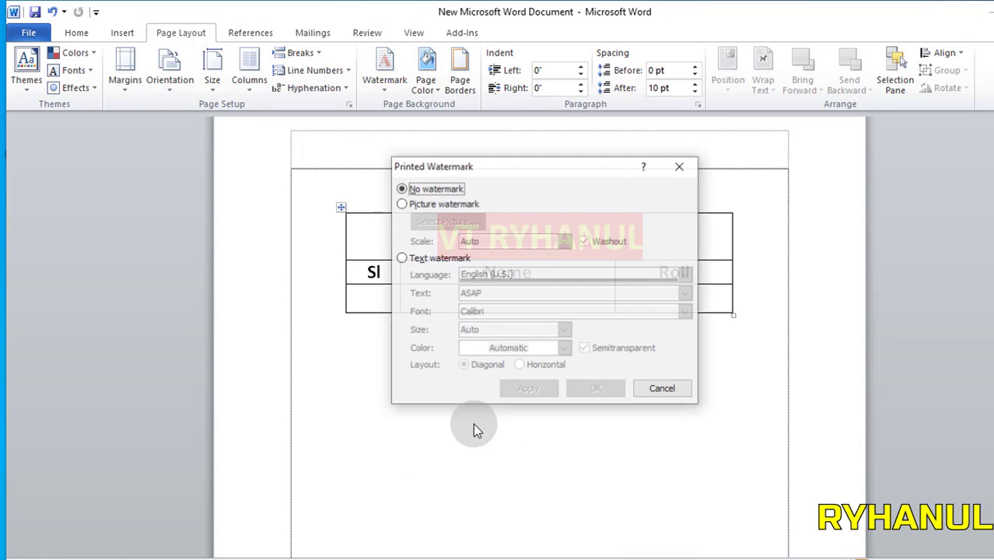
left_click(402, 203)
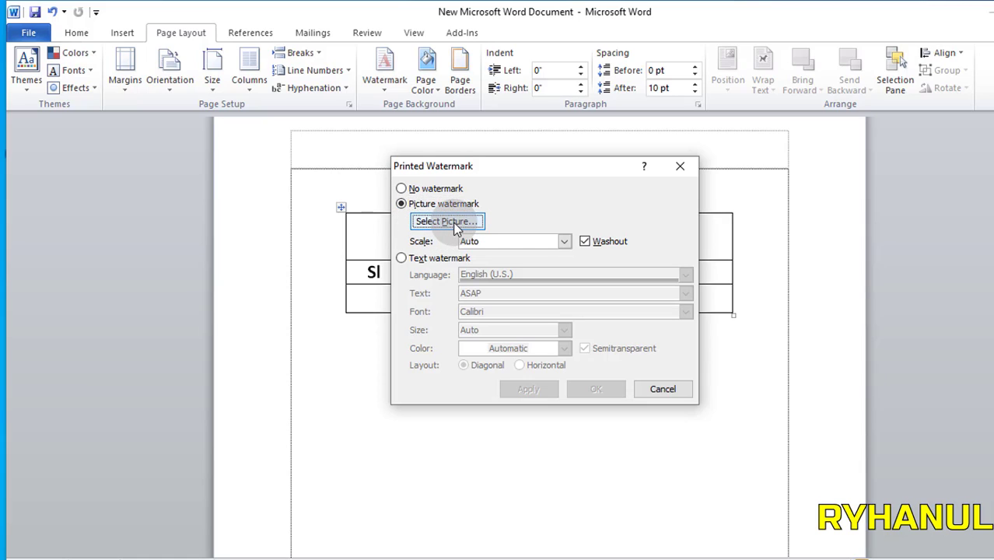
- Choose the gmail logo picture from the Desktop and apply it as the watermark with Auto scale and Washout
left_click(451, 223)
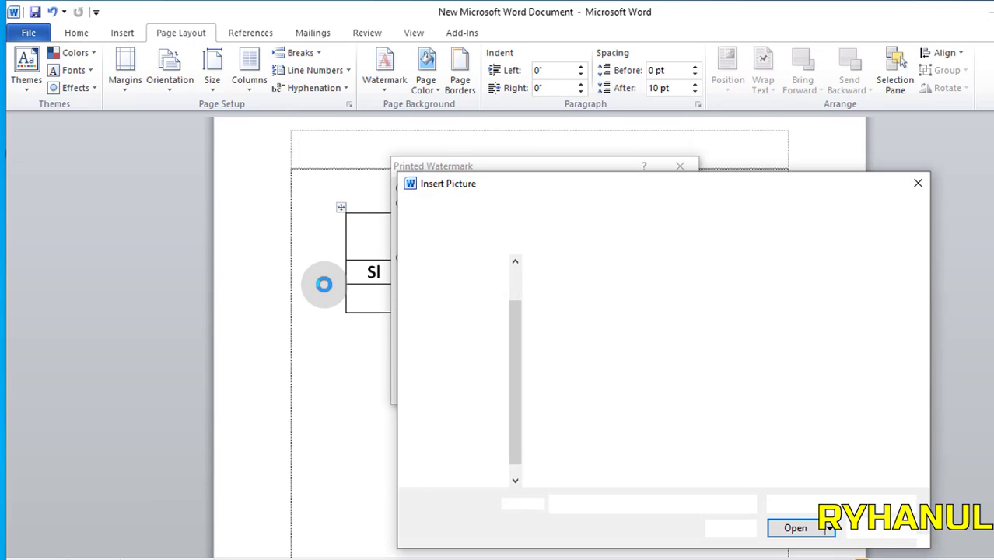
scroll(459, 295, "up", 1)
left_click(455, 298)
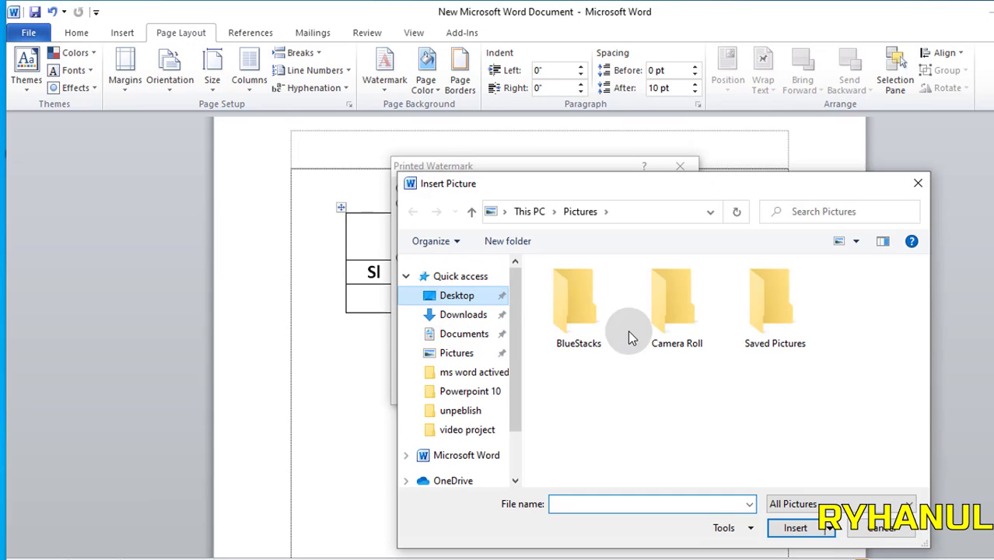
left_click(768, 408)
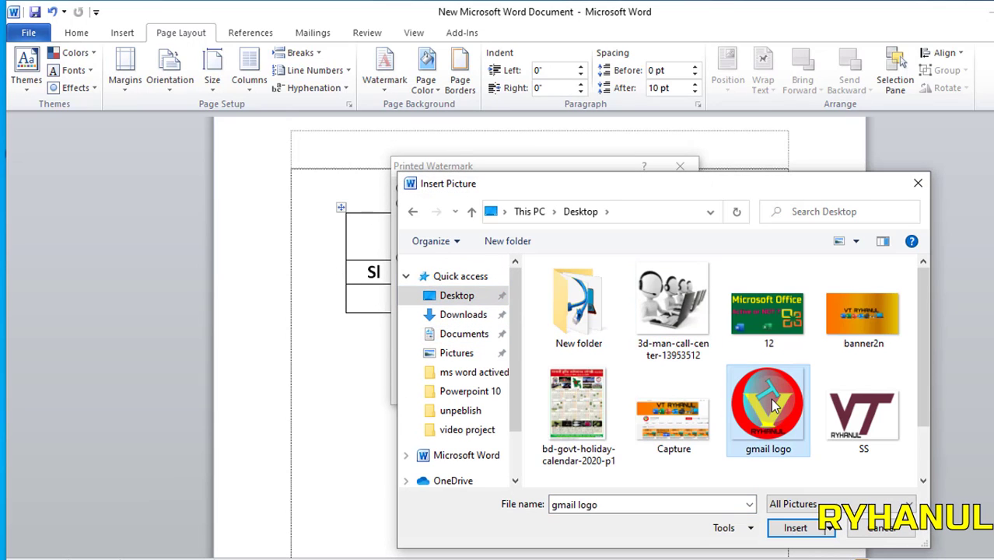
left_click(797, 529)
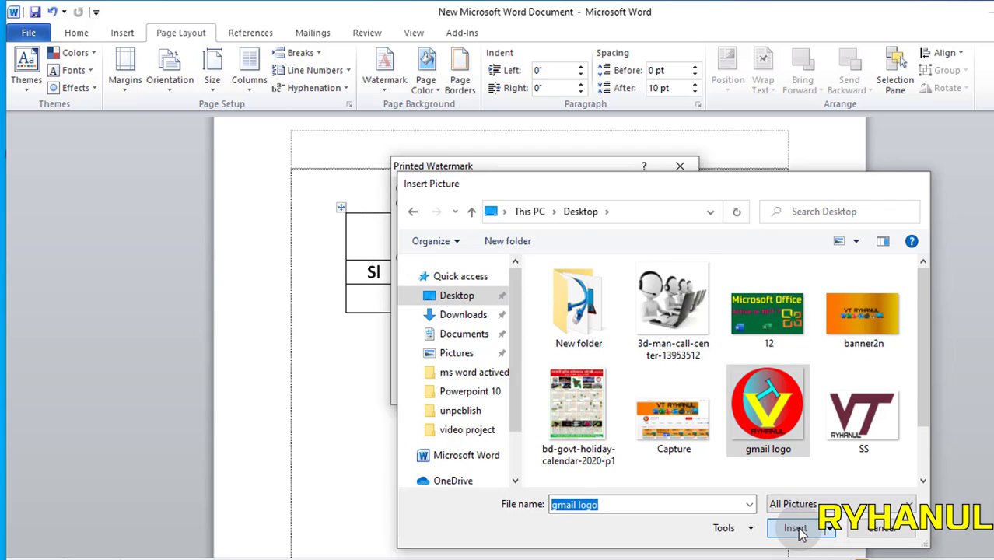
left_click(594, 388)
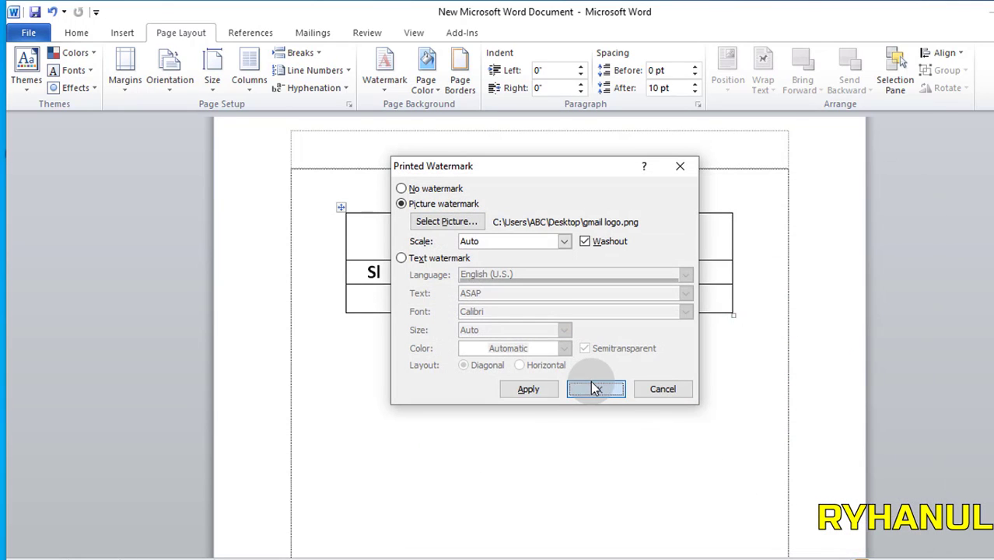
- Set the picture watermark's scale to 100%, keeping Washout on, and apply it
scroll(638, 435, "down", 5)
scroll(657, 417, "down", 8)
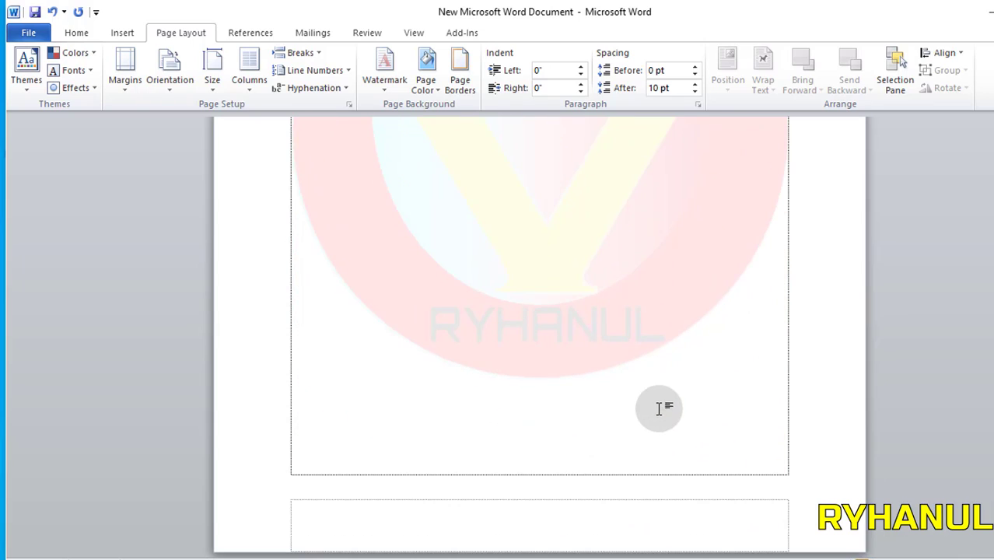
scroll(638, 408, "down", 3)
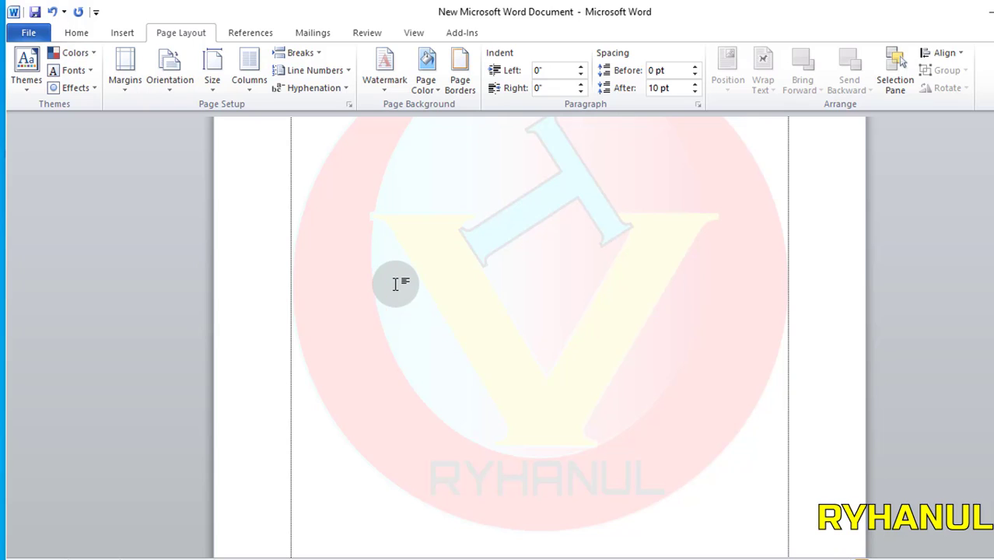
scroll(574, 385, "up", 3)
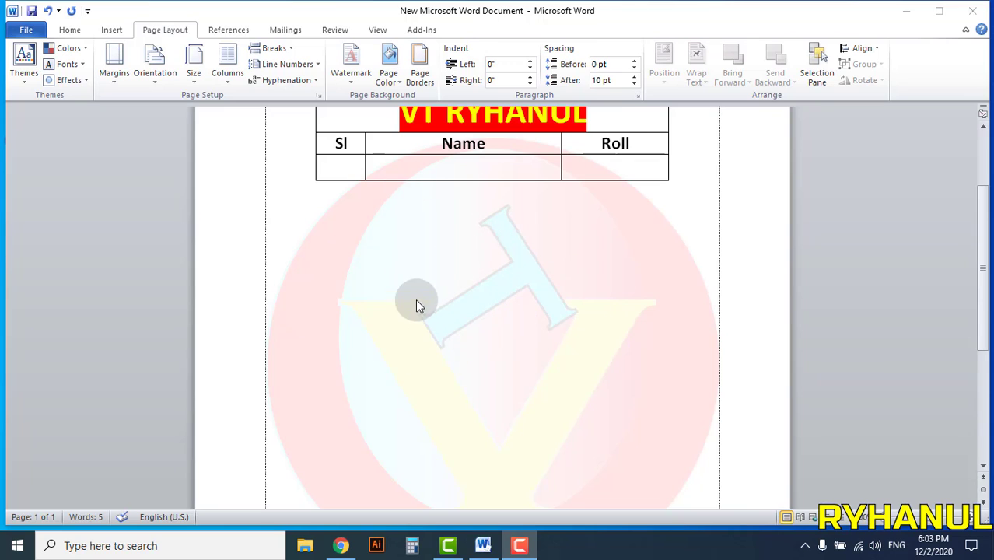
left_click(350, 84)
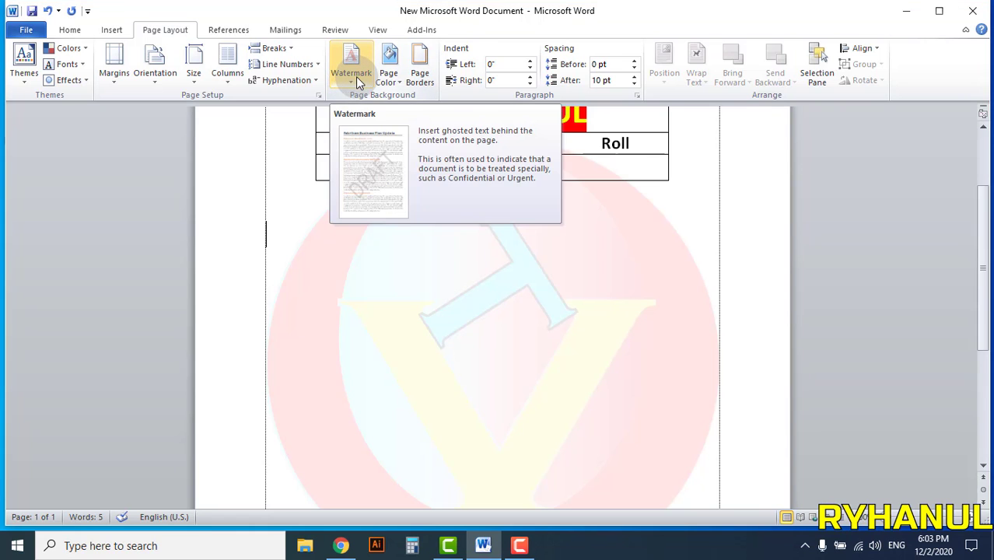
left_click(356, 77)
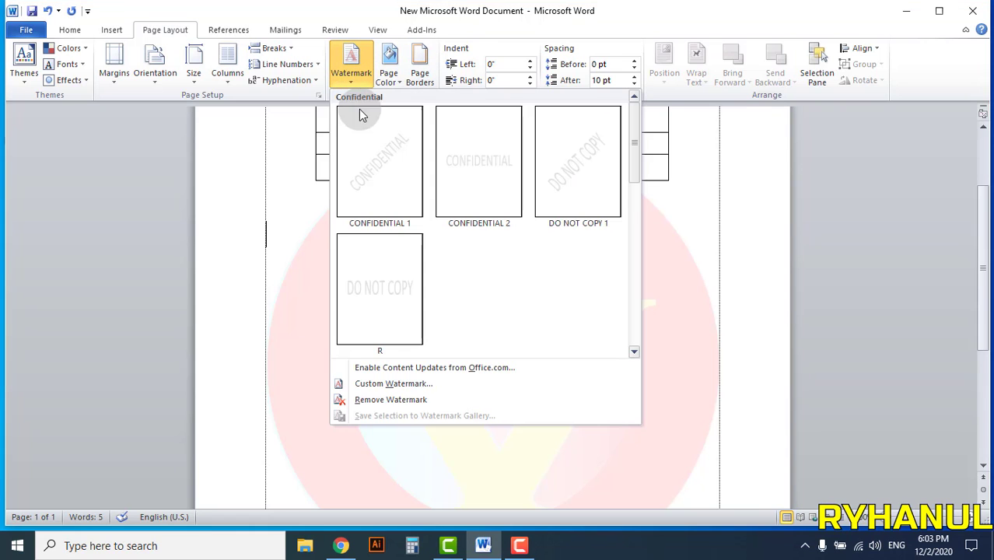
left_click(382, 389)
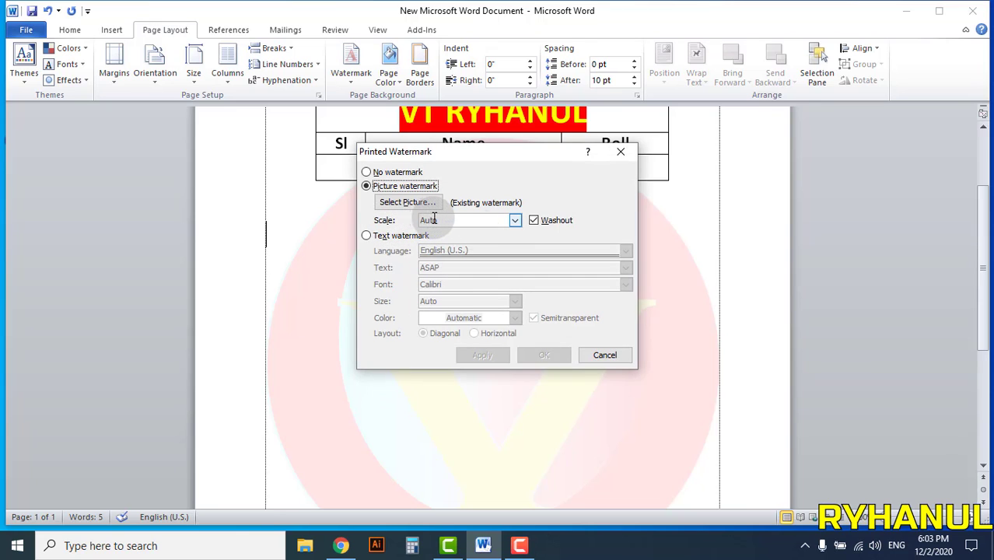
left_click(514, 220)
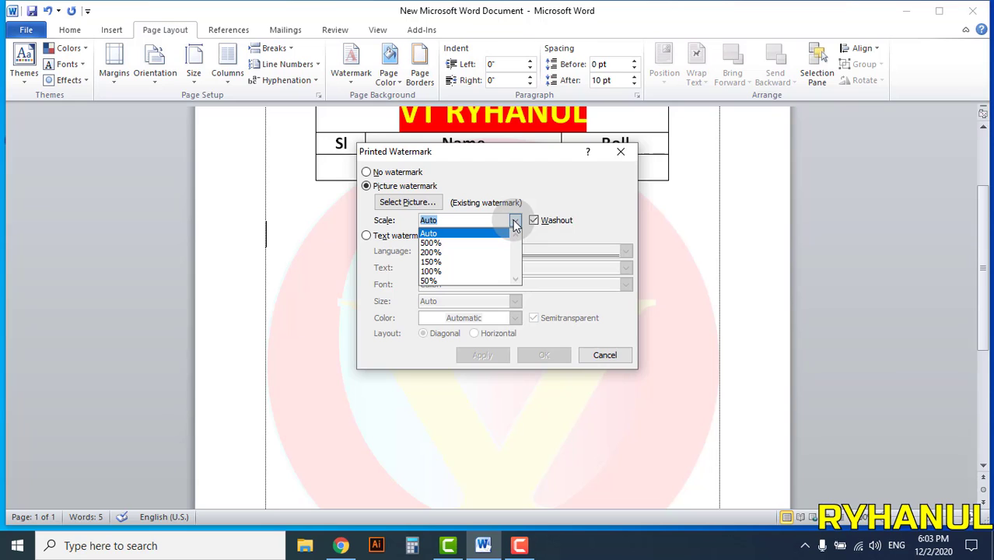
left_click(455, 270)
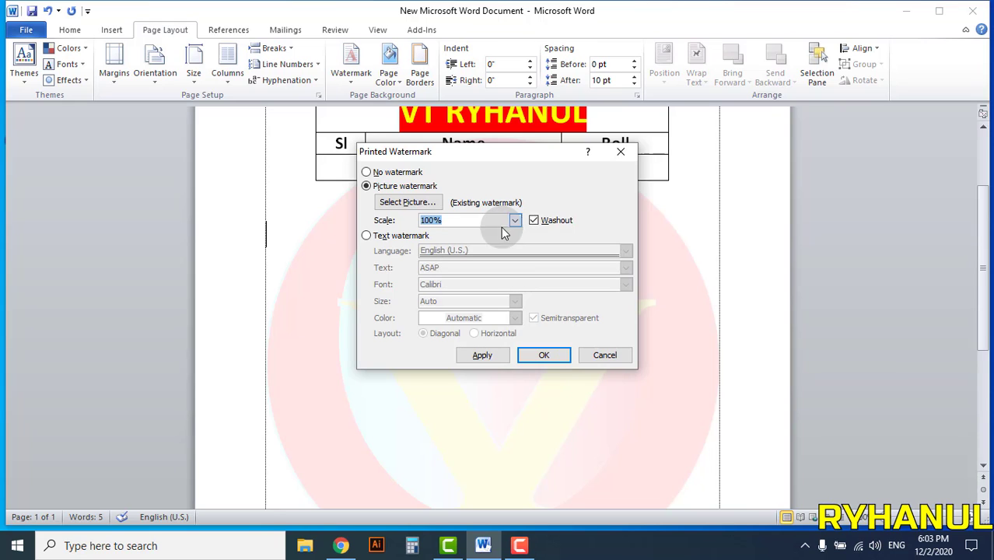
left_click(543, 358)
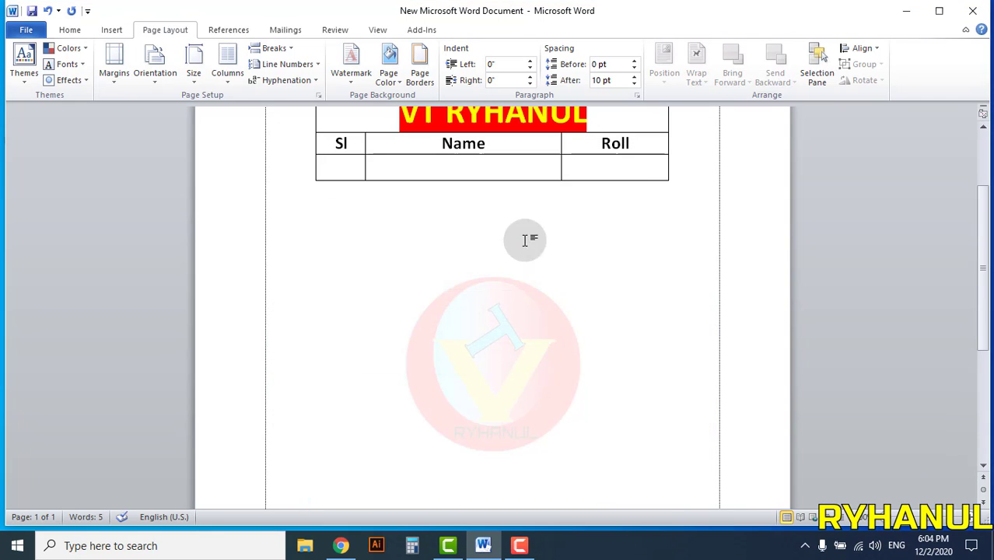
- Examine the rescaled logo watermark on the page and in the print preview, and return to the document
scroll(461, 355, "up", 3)
scroll(459, 348, "down", 7)
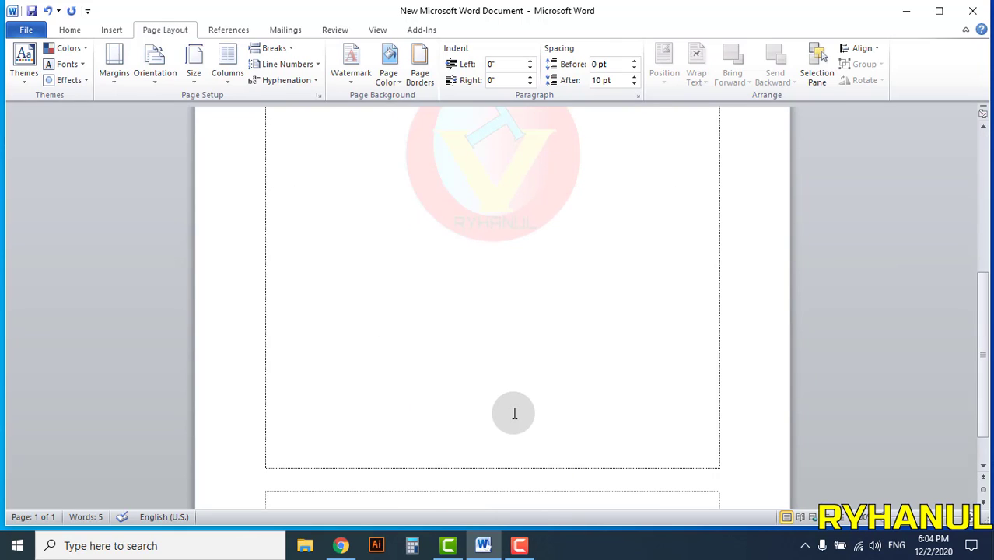
key("ctrl+p")
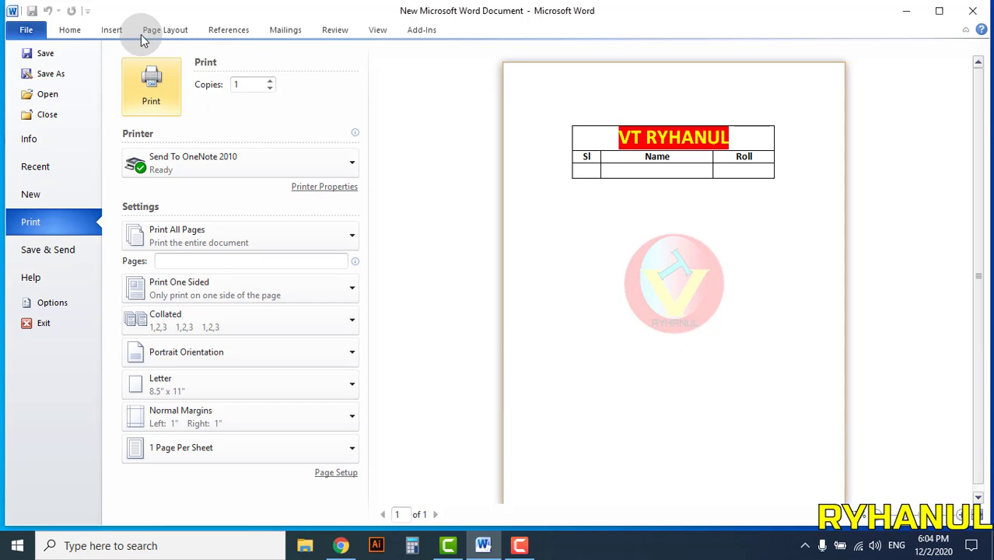
left_click(76, 30)
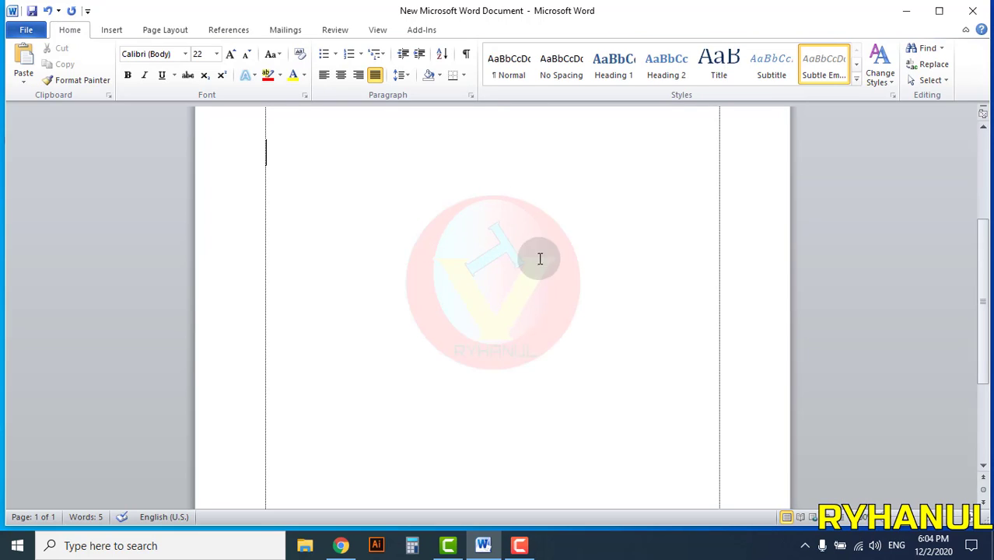
scroll(498, 274, "up", 3)
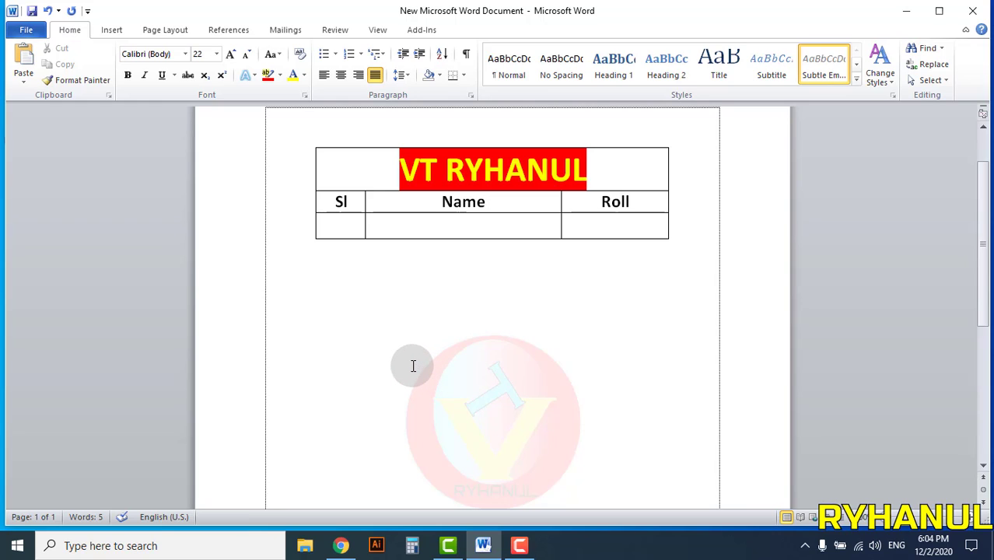
scroll(432, 362, "down", 1)
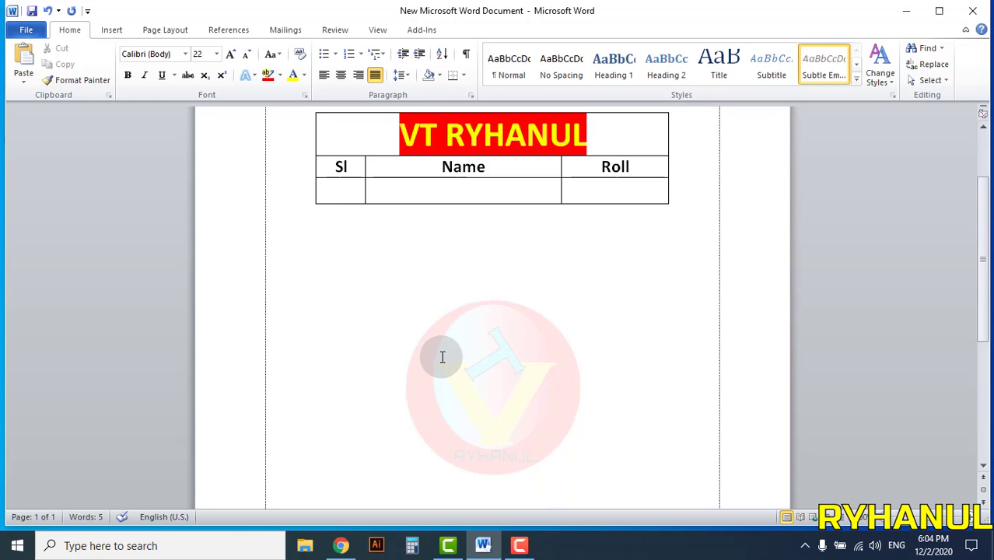